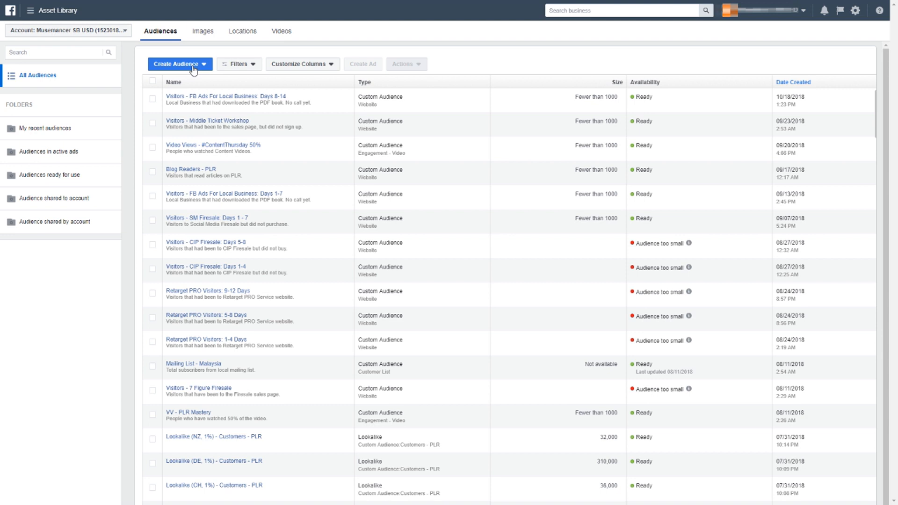
# Step: Start a new custom audience based on a customer file, adding customers from your own file or pasted data
pyautogui.click(193, 68)
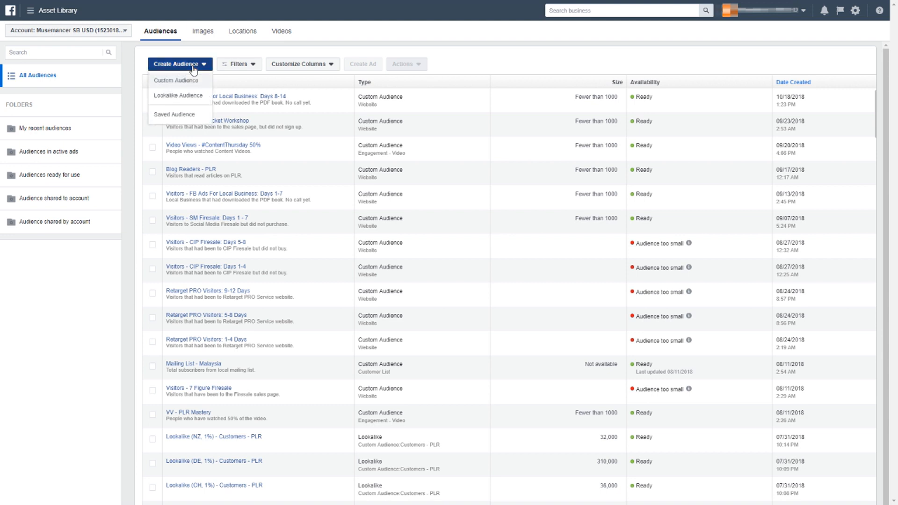
pyautogui.click(173, 81)
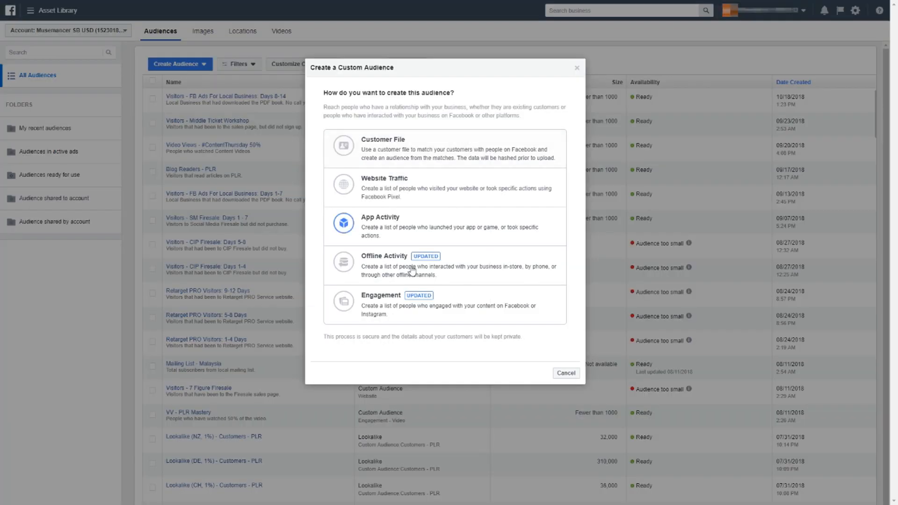
pyautogui.click(410, 149)
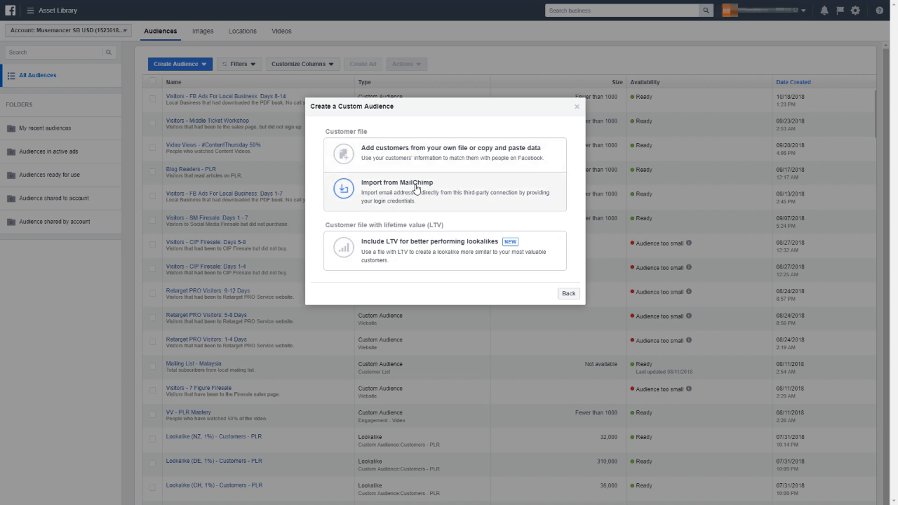
pyautogui.click(406, 160)
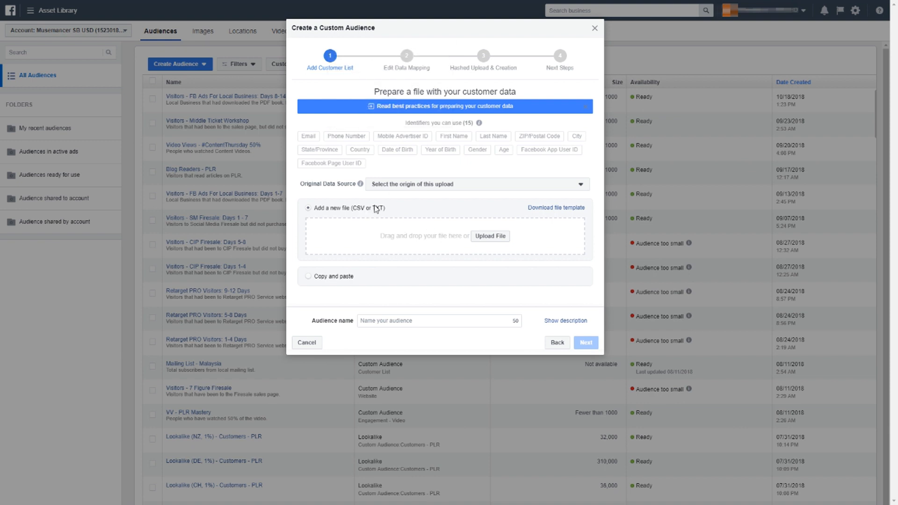
# Step: Upload the customer list file 5bda9d3f-3280-45cb-9ce1-7e460a8000a1.csv from the Desktop
pyautogui.click(486, 237)
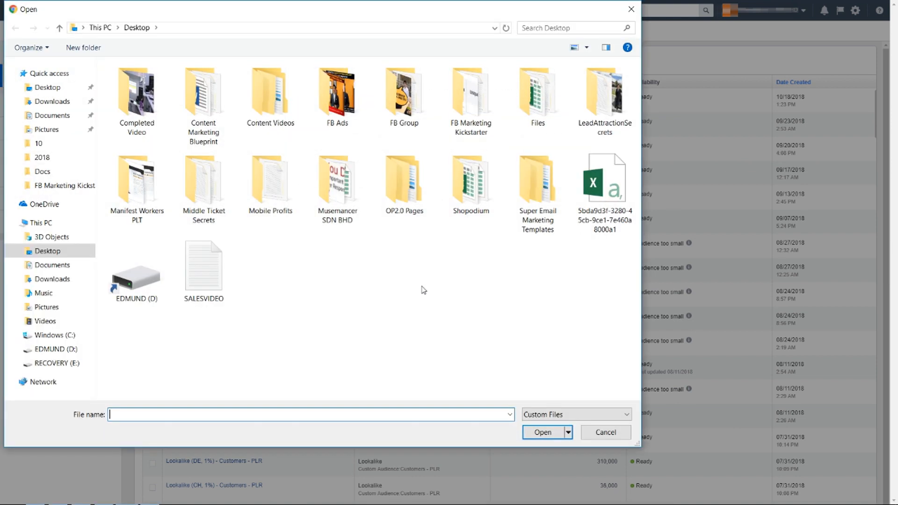
pyautogui.click(603, 227)
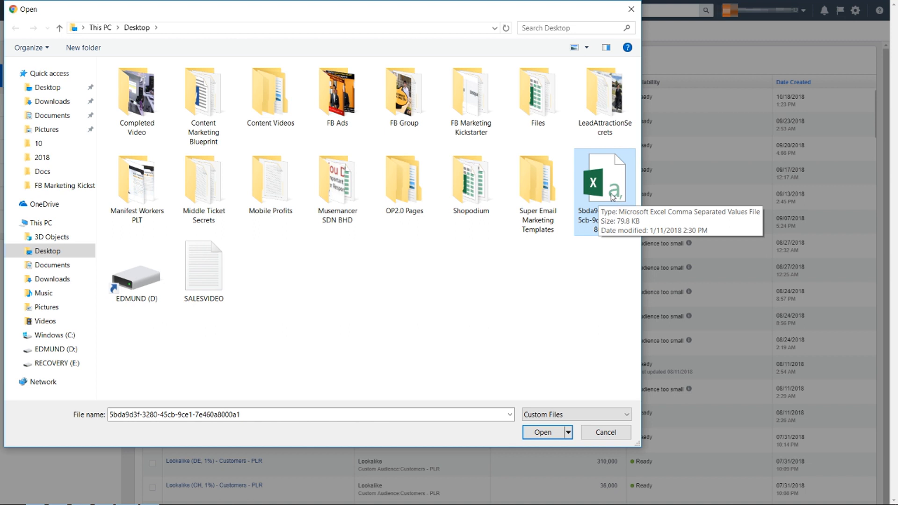
pyautogui.doubleClick(613, 194)
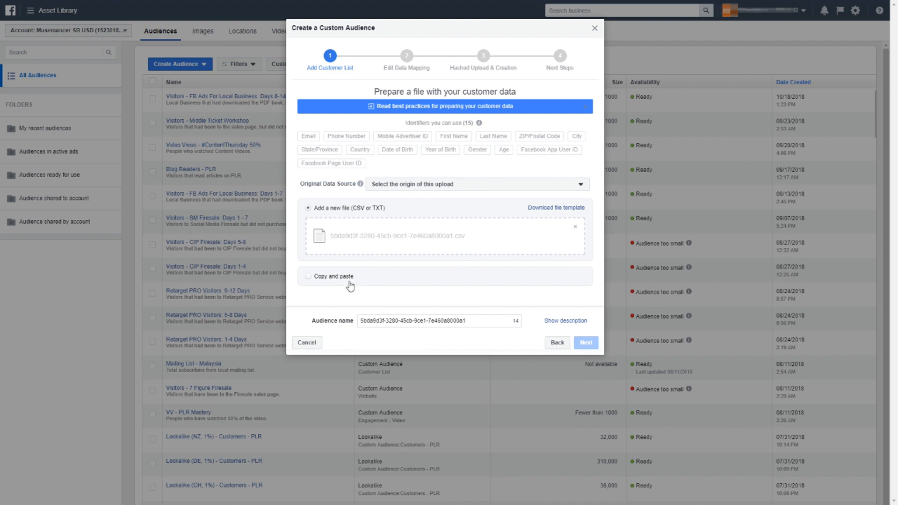
# Step: Name the audience "Subscribers - FB Ads Local" and add the description "People that subscribed to FB Ads Local (Malaysia)."
pyautogui.moveTo(471, 320); pyautogui.dragTo(361, 341)
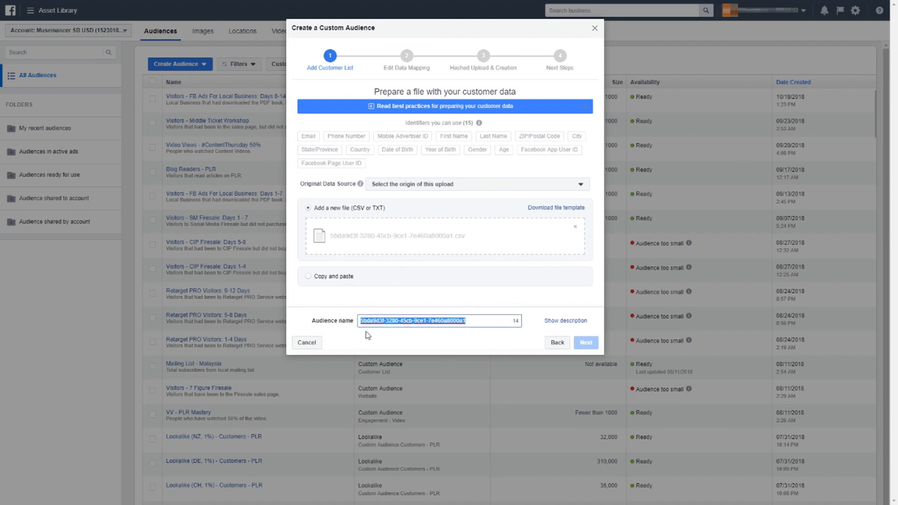
pyautogui.press('BackSpace')
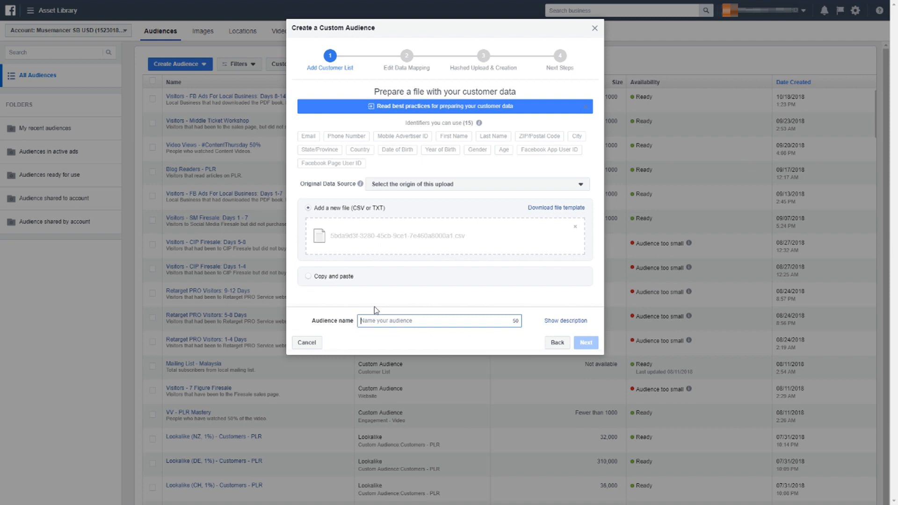
pyautogui.write('Subscribers - FB Ads Local')
pyautogui.click(555, 326)
pyautogui.click(465, 342)
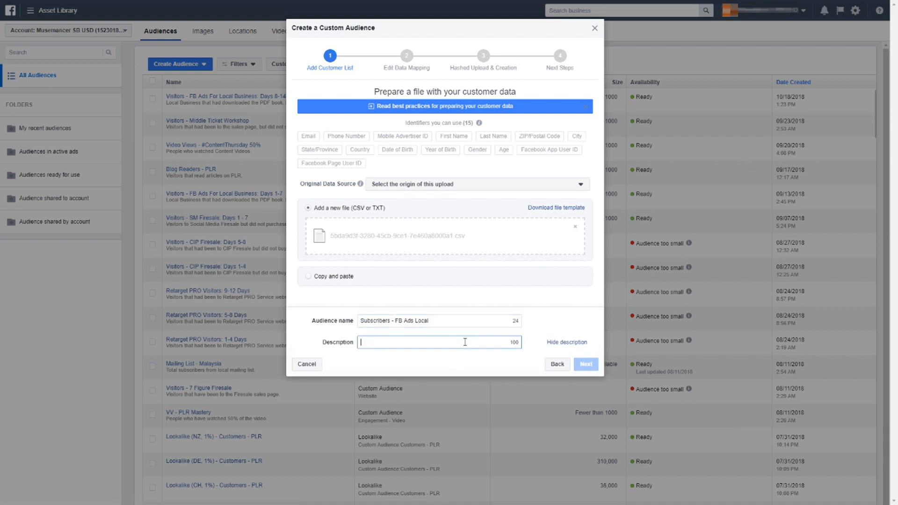
pyautogui.write('People that subscribed to FB Ads Local (Malaysia).')
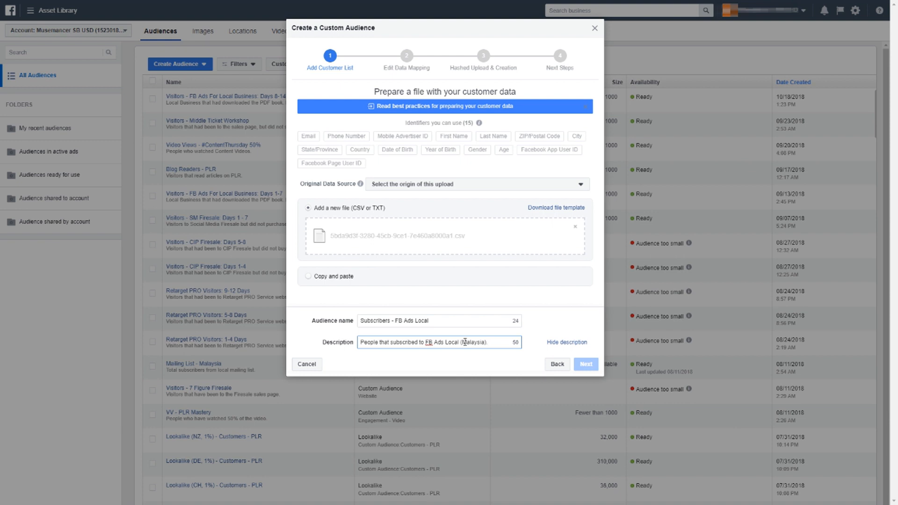
pyautogui.click(546, 318)
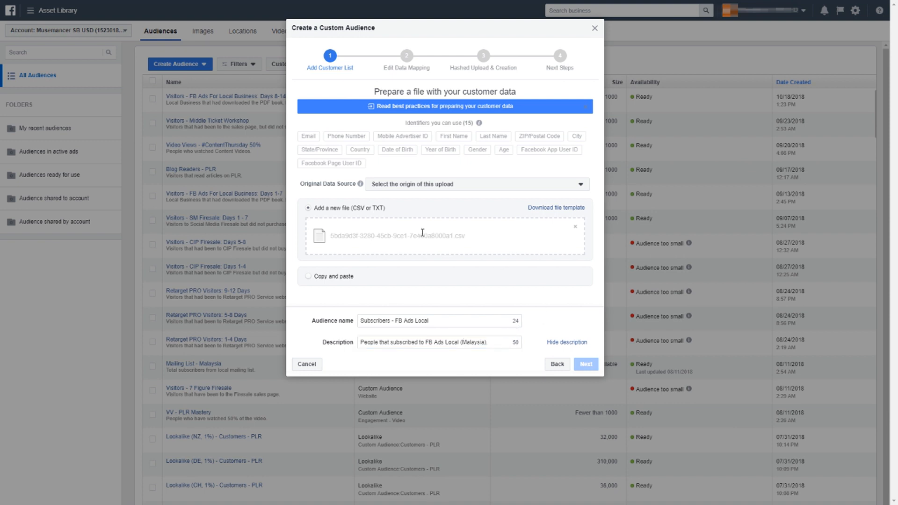
# Step: Set the original data source to "Directly from customers" and continue to the data mapping stage
pyautogui.click(396, 185)
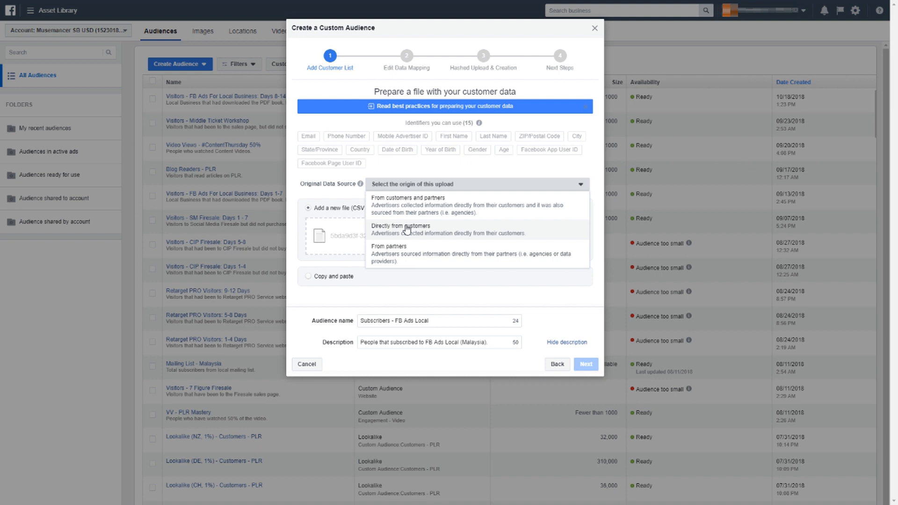
pyautogui.click(407, 229)
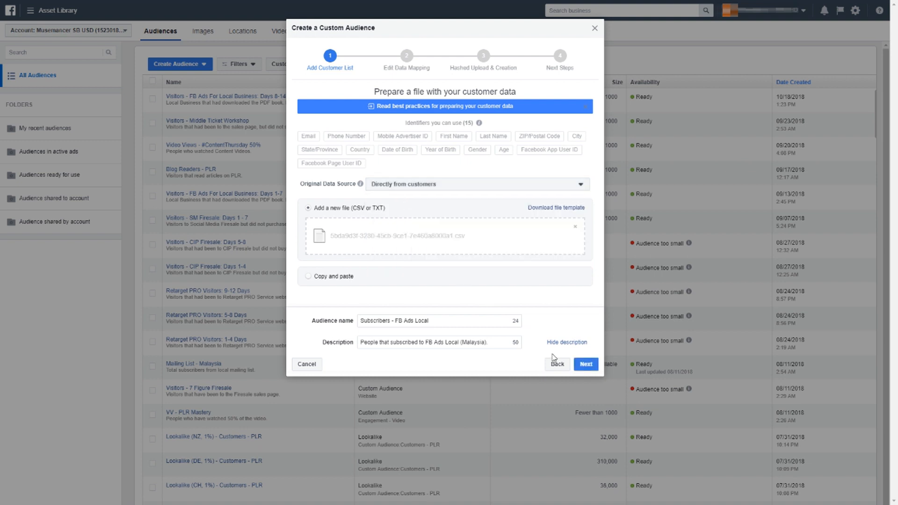
pyautogui.click(584, 369)
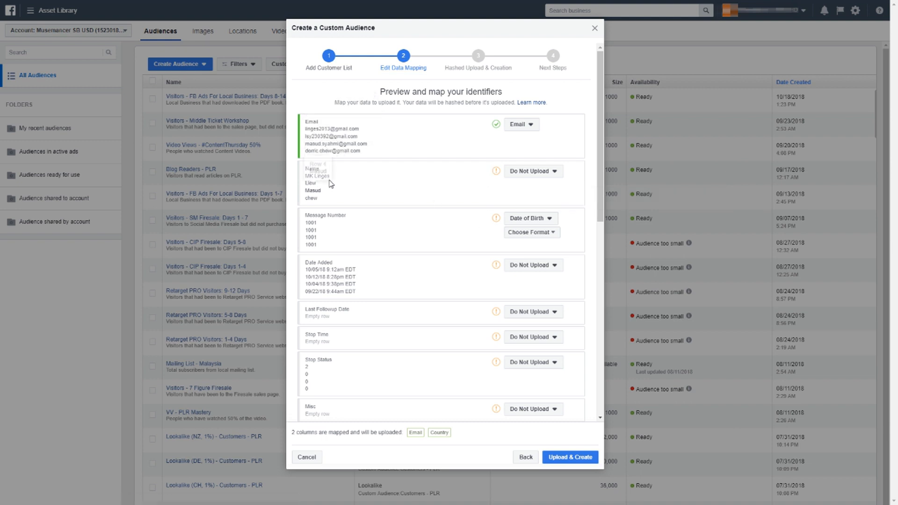
# Step: Map the Name column to First Name and set the Message Number column to Do Not Upload
pyautogui.click(520, 172)
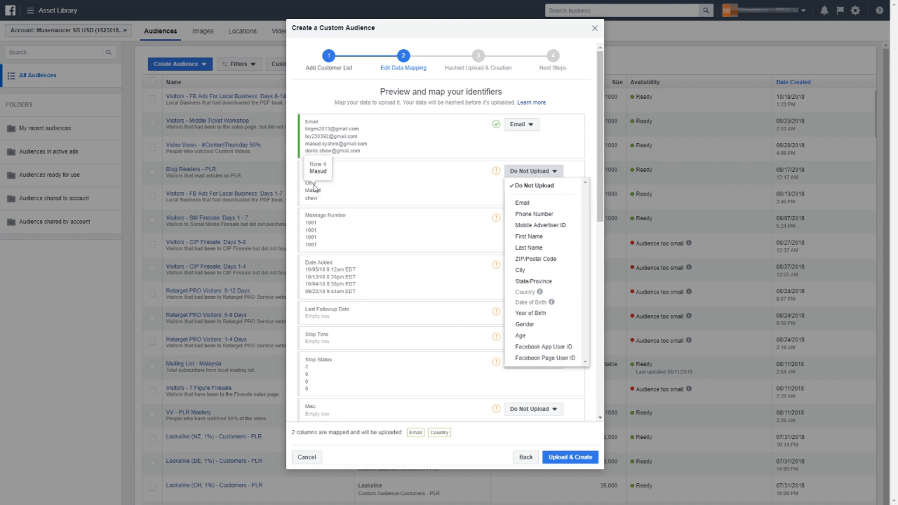
pyautogui.click(536, 241)
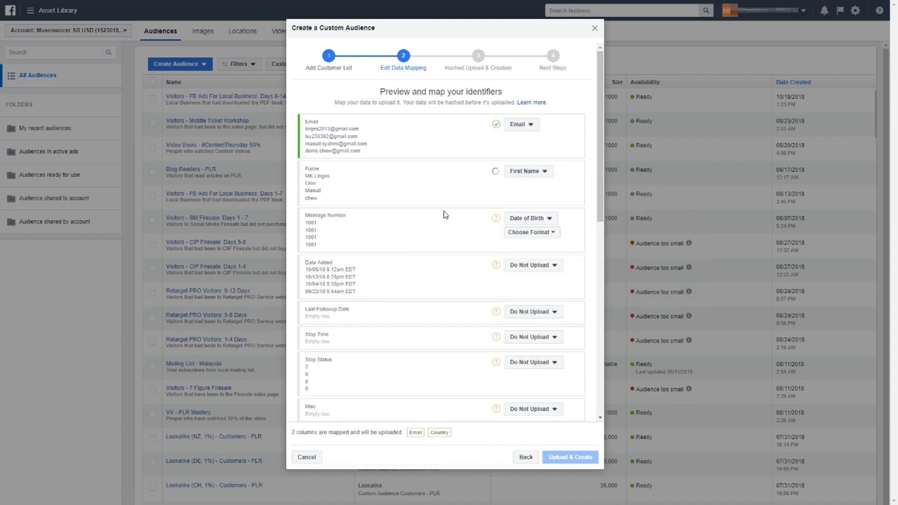
pyautogui.click(527, 219)
pyautogui.click(534, 233)
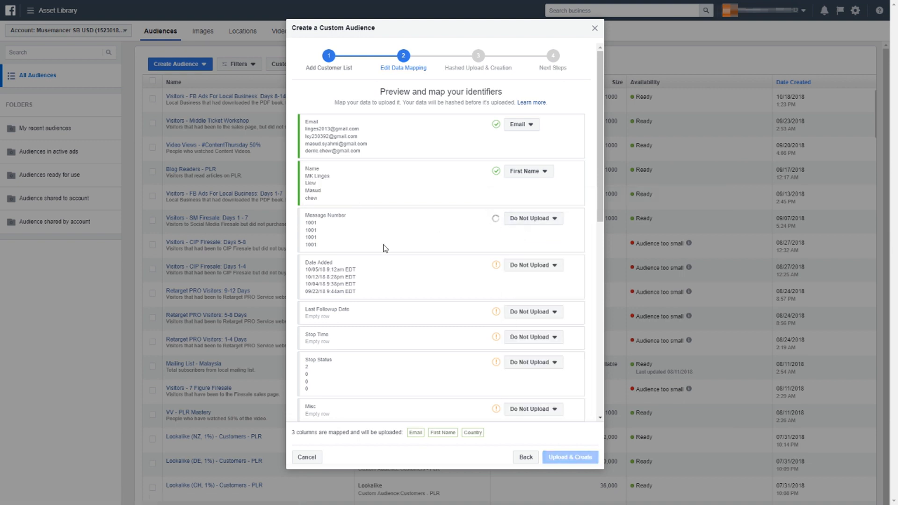
# Step: Check which identifier types are offered for the Date Added, IP Address and Web Form URL columns without choosing any
pyautogui.click(531, 268)
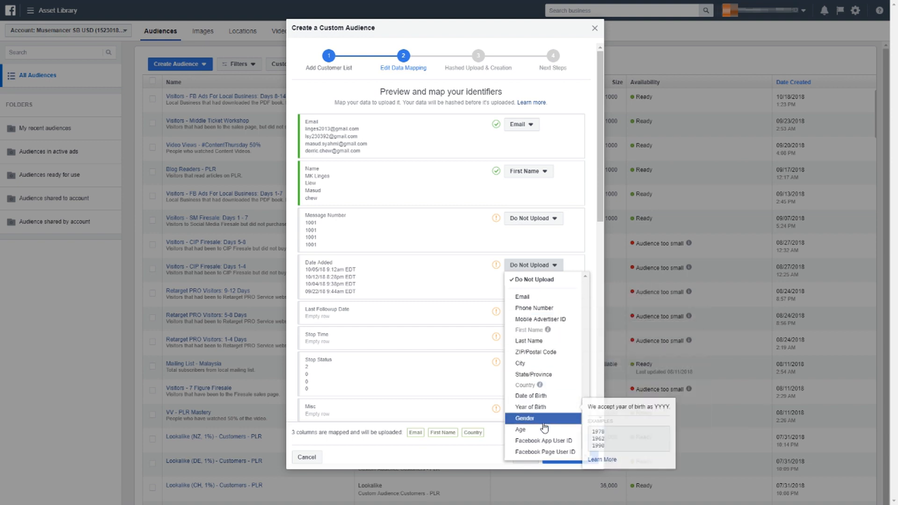
pyautogui.click(457, 289)
pyautogui.scroll(-1, 458, 293)
pyautogui.scroll(-4, 459, 294)
pyautogui.scroll(-1, 463, 283)
pyautogui.click(518, 240)
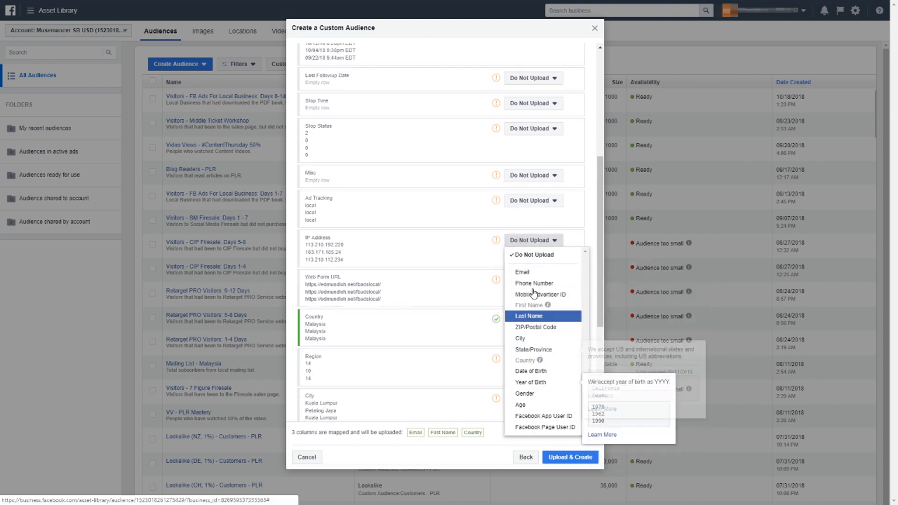
pyautogui.click(424, 247)
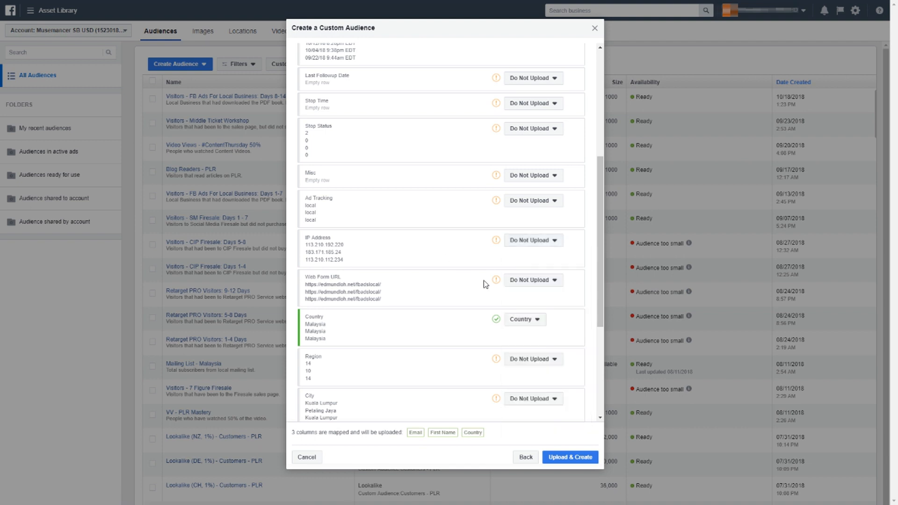
pyautogui.click(528, 283)
pyautogui.click(458, 325)
# Step: Map the City column to City and the Postal Code column to ZIP/Postal Code
pyautogui.scroll(-2, 524, 327)
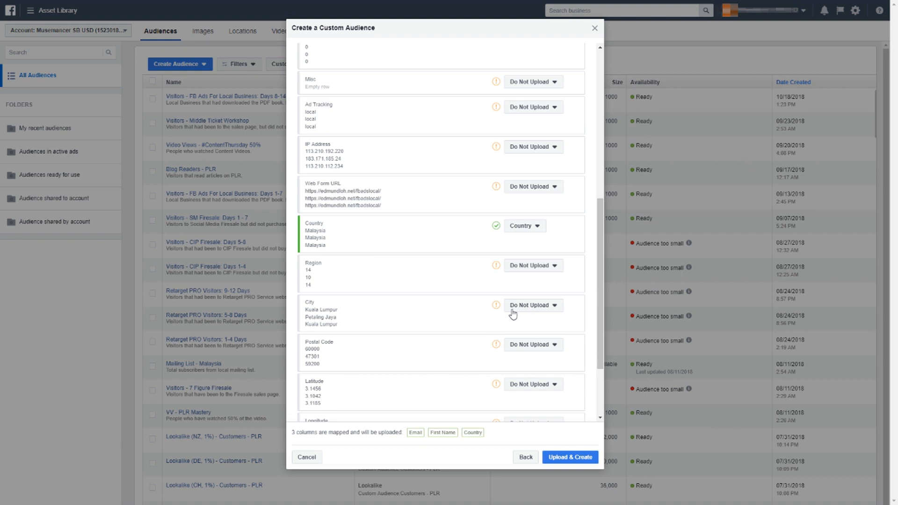
pyautogui.click(514, 306)
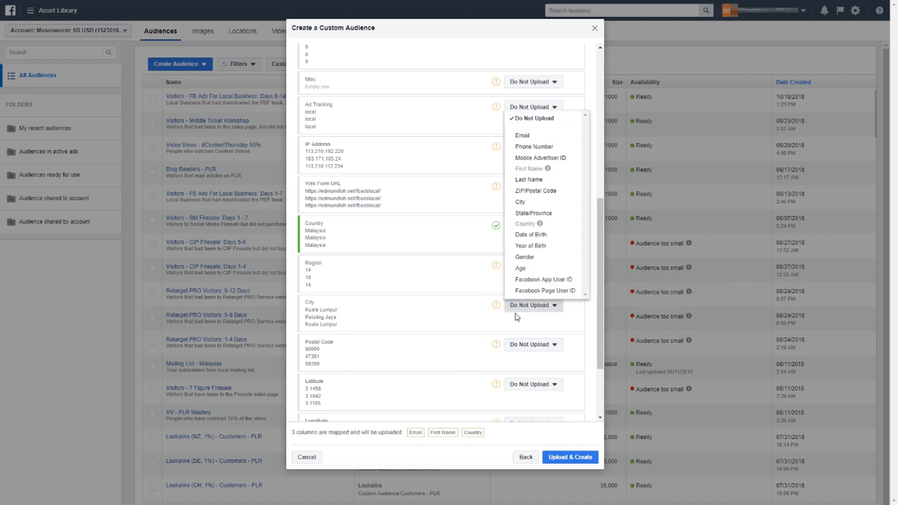
pyautogui.click(543, 202)
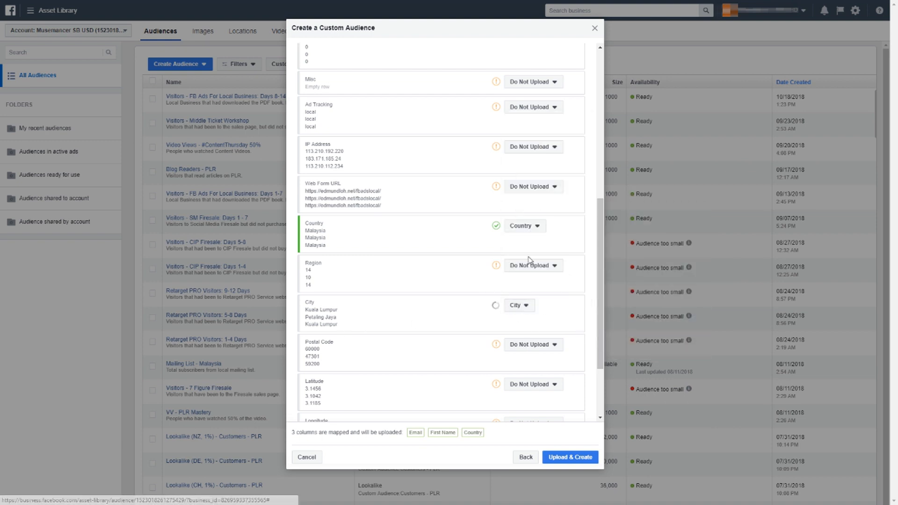
pyautogui.scroll(-2, 460, 295)
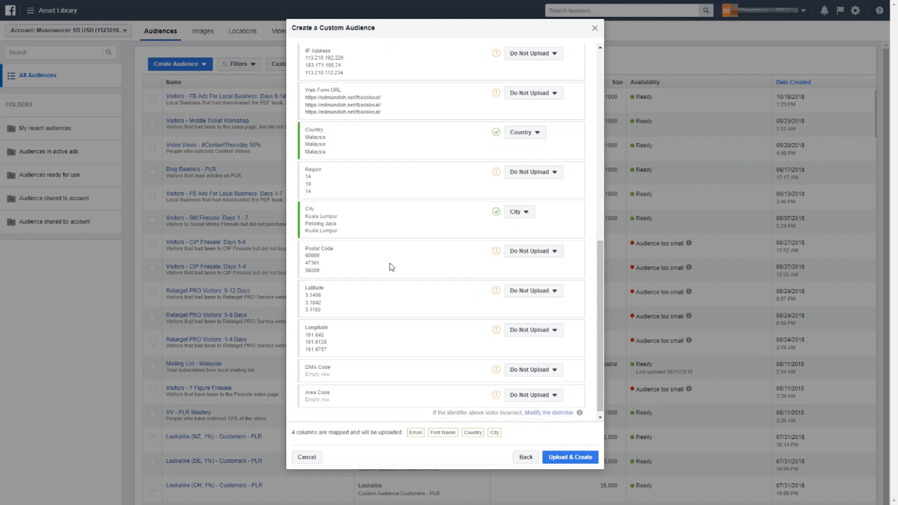
pyautogui.click(524, 252)
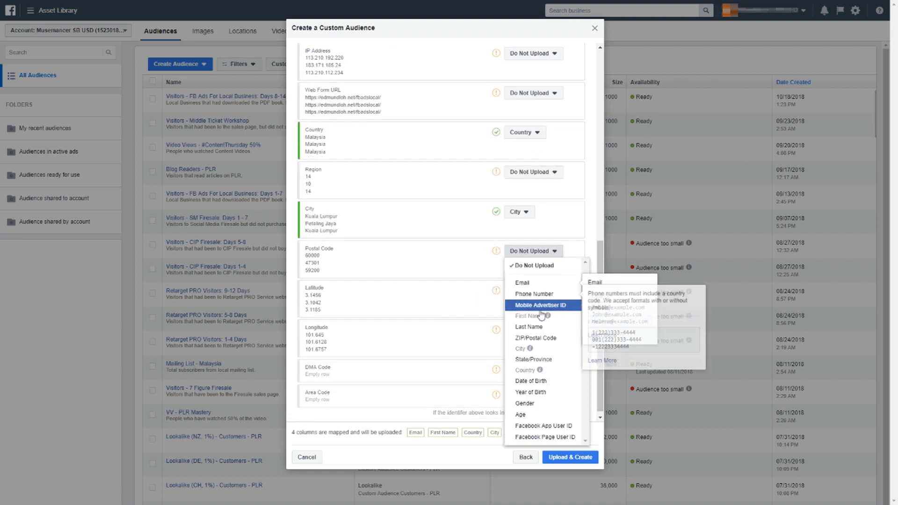
pyautogui.click(538, 341)
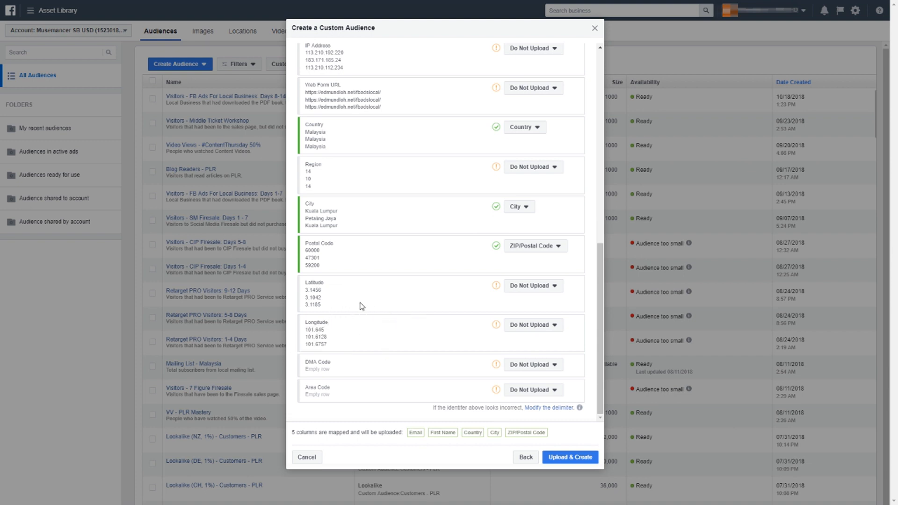
# Step: Review the column mappings, upload the data to create the audience, and finish without creating a lookalike audience or ad
pyautogui.scroll(4, 538, 255)
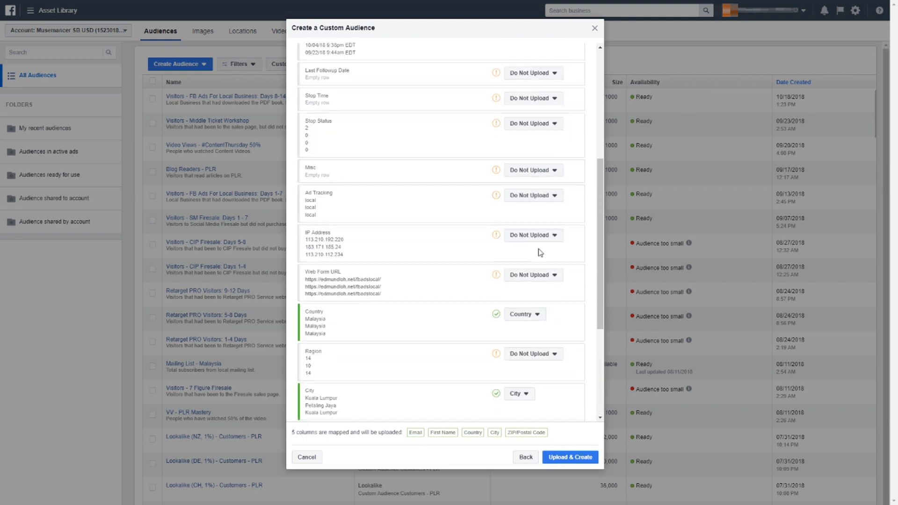
pyautogui.scroll(2, 540, 252)
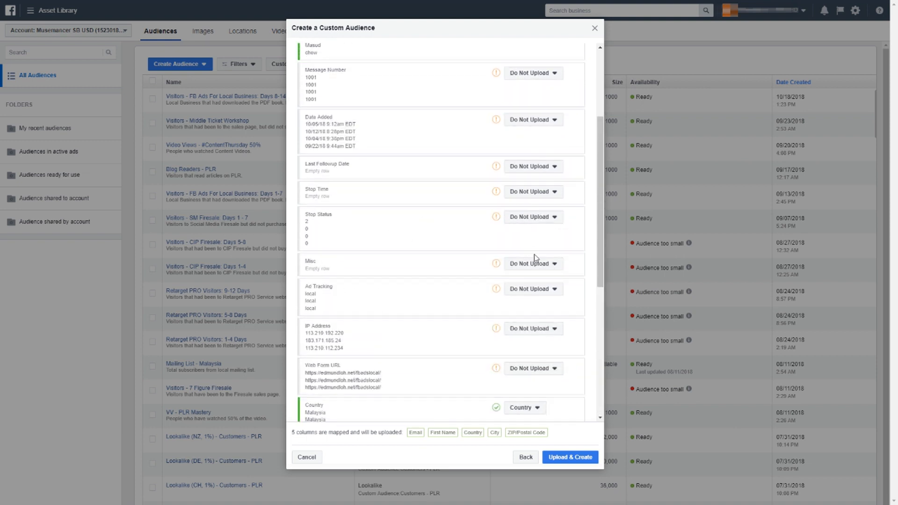
pyautogui.scroll(-6, 533, 271)
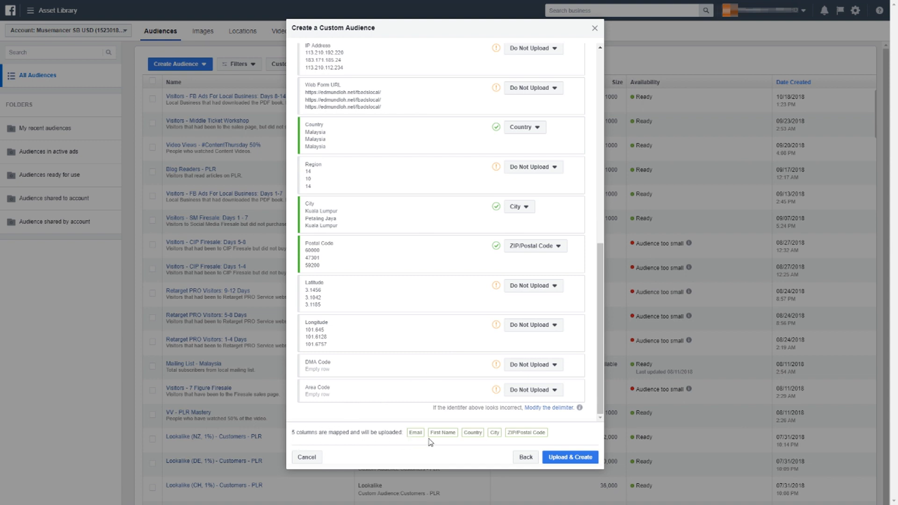
pyautogui.click(565, 459)
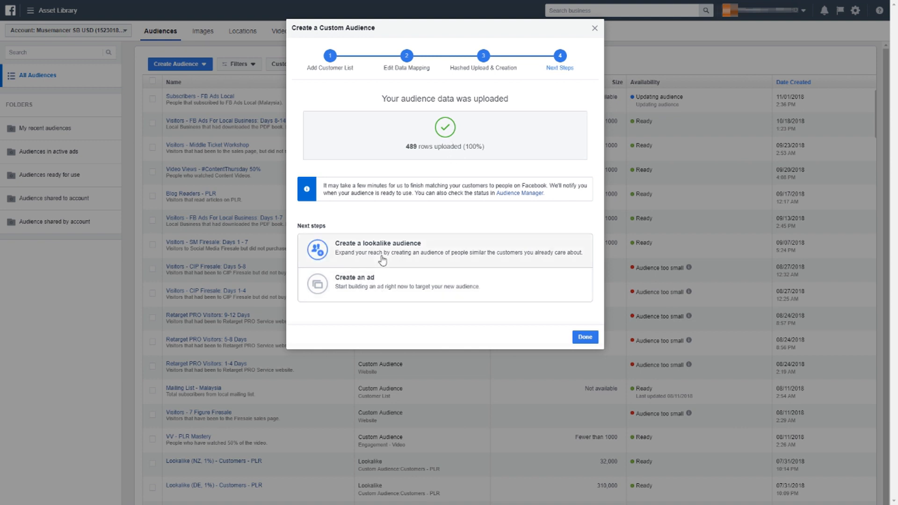
pyautogui.click(581, 337)
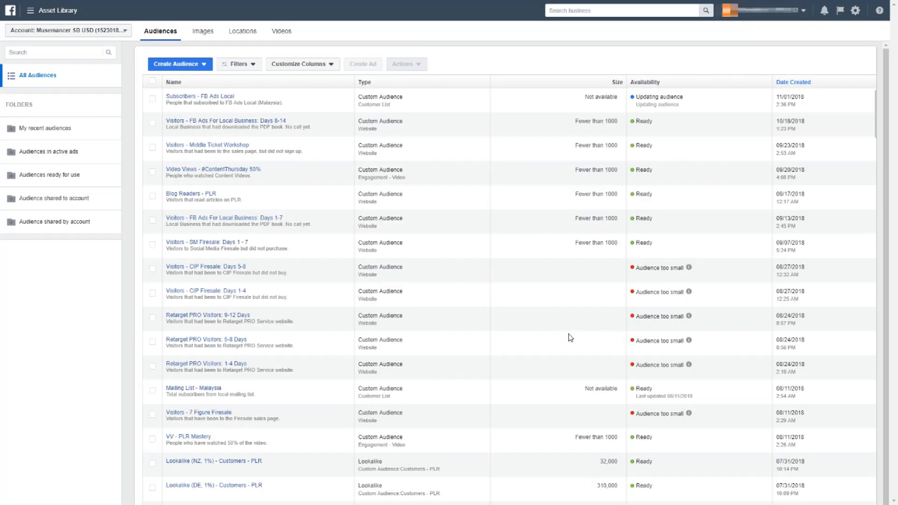